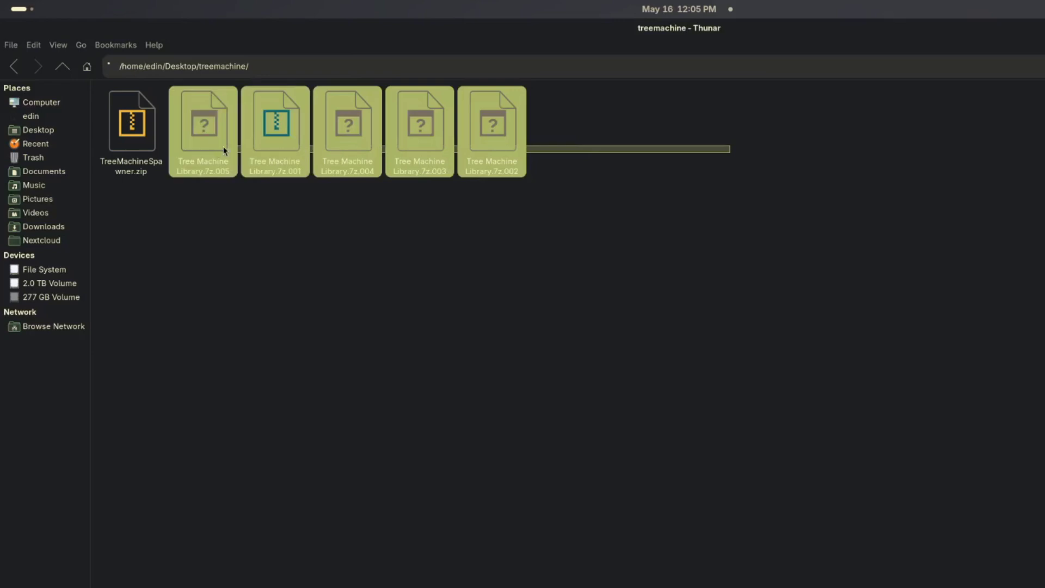
# Step: Select the first part of the split library archive, Tree Machine Library.7z.001, in the treemachine folder
pyautogui.click(228, 412)
pyautogui.click(273, 132)
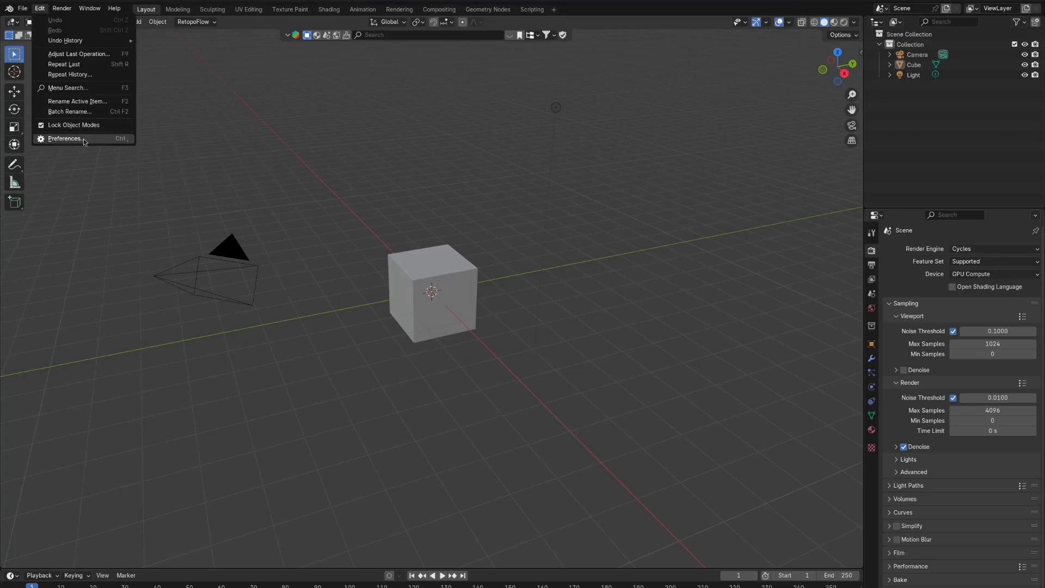
# Step: Switch to Blender and install the TreeMachineSpawner.zip add-on from disk through the preferences
pyautogui.click(66, 141)
pyautogui.click(682, 135)
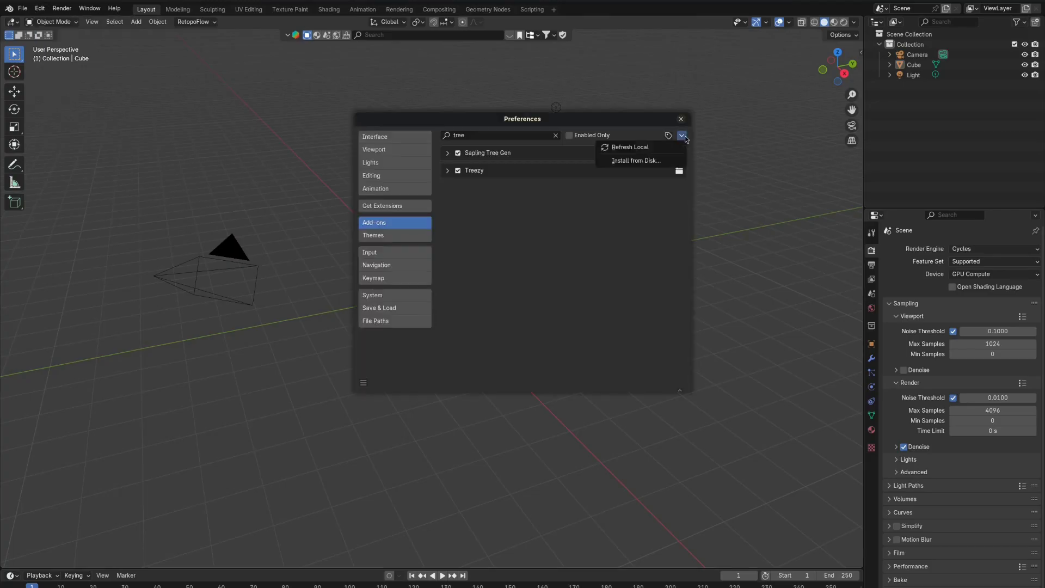
pyautogui.click(635, 160)
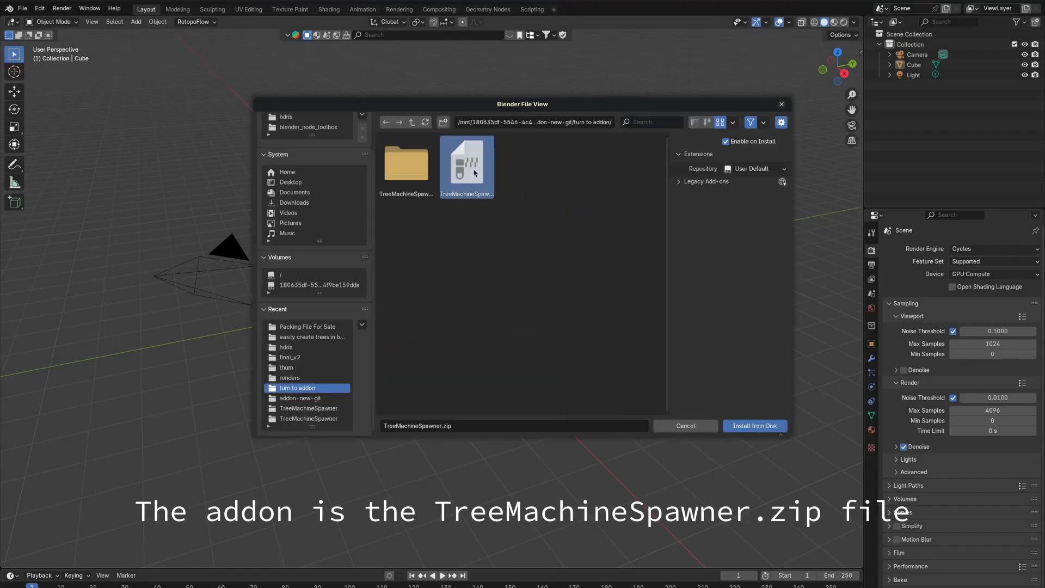
pyautogui.doubleClick(474, 173)
pyautogui.click(676, 261)
pyautogui.click(388, 234)
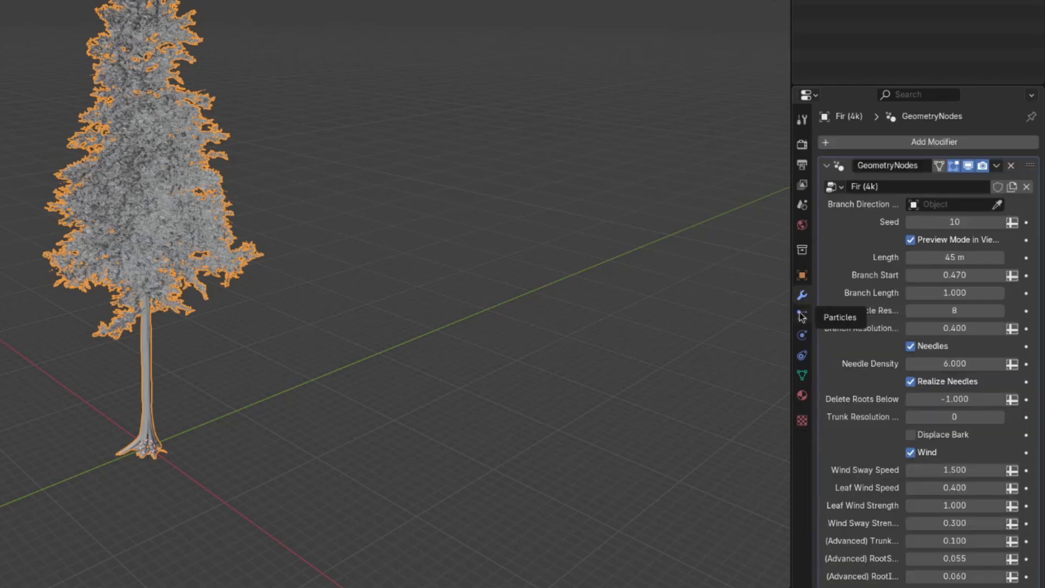
# Step: Widen the properties area and move the oak's Empty about 4.2 m along the global X axis
pyautogui.moveTo(791, 297); pyautogui.dragTo(645, 297)
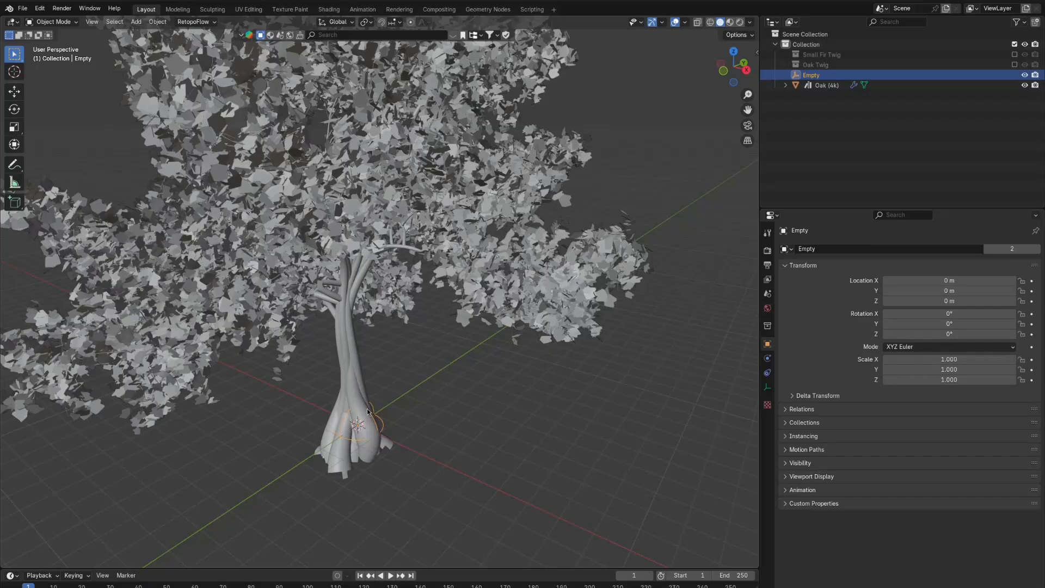
pyautogui.press('g')
pyautogui.press('x')
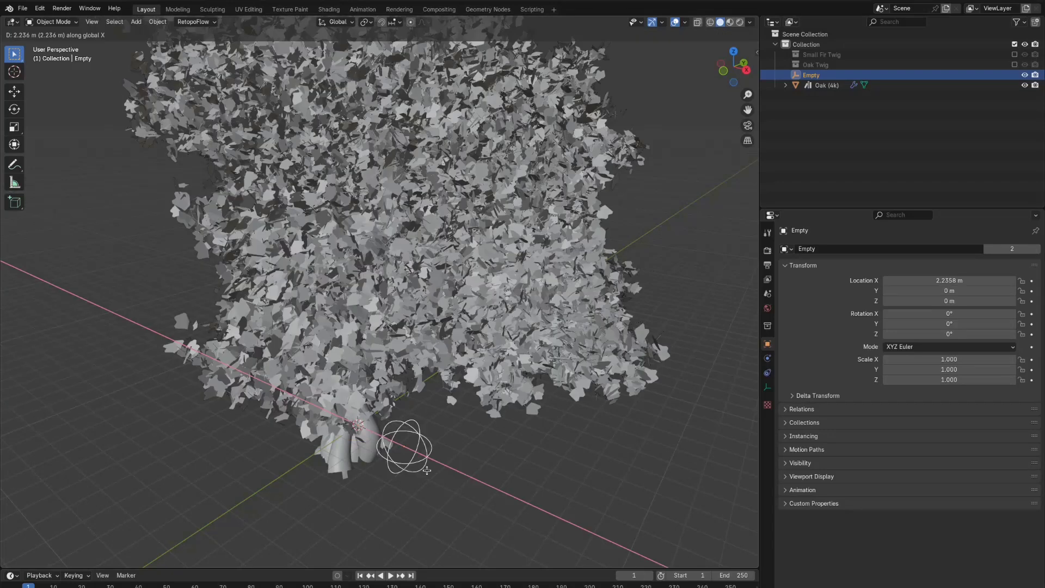
pyautogui.scroll(-5, 427, 470)
pyautogui.click(321, 410)
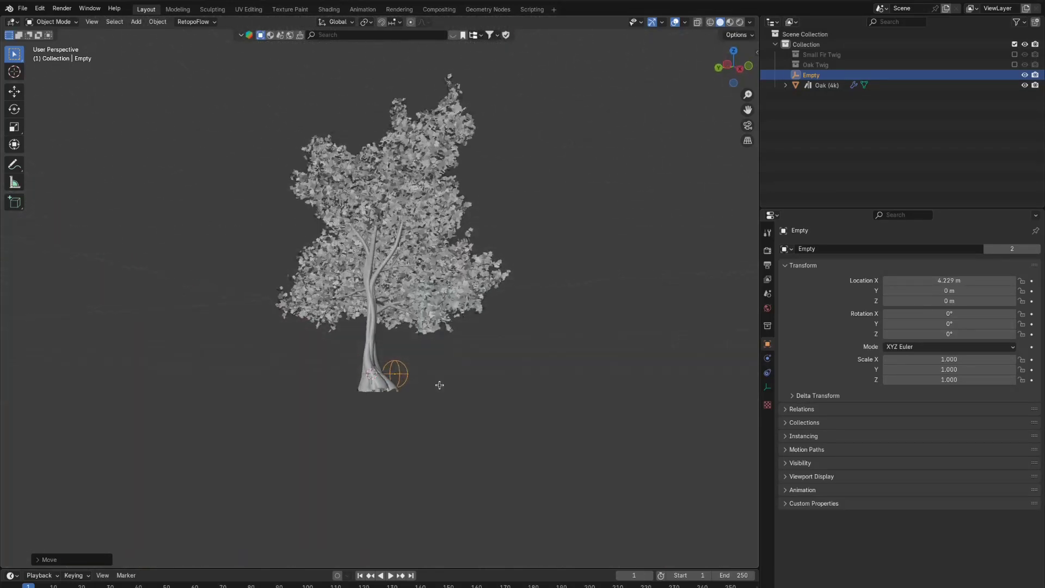
pyautogui.scroll(-2, 411, 404)
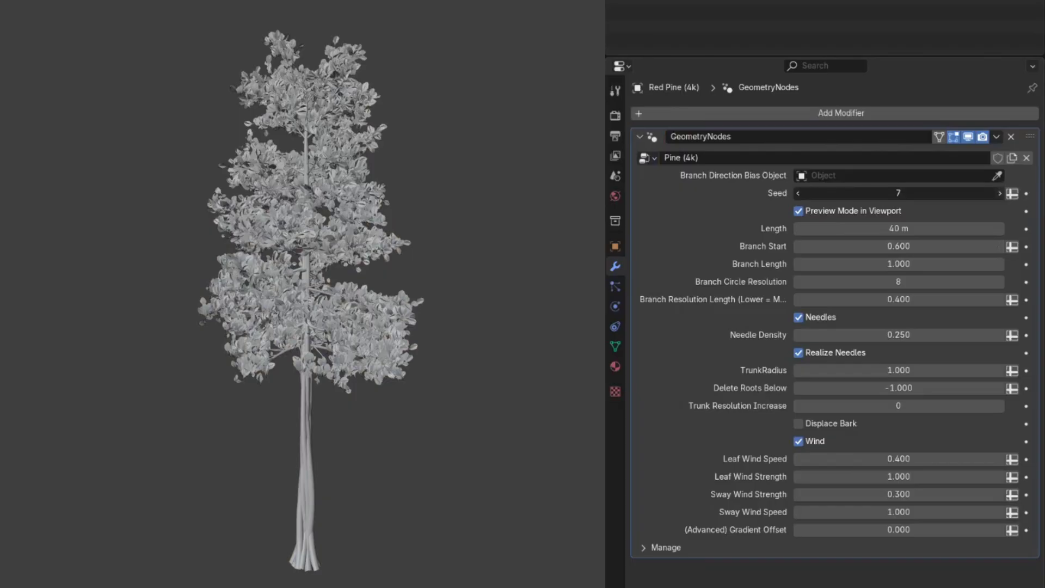
# Step: Raise the Red Pine's Seed one value at a time, through 10 and one step further
pyautogui.click(1002, 193)
pyautogui.click(1002, 194)
pyautogui.click(1002, 193)
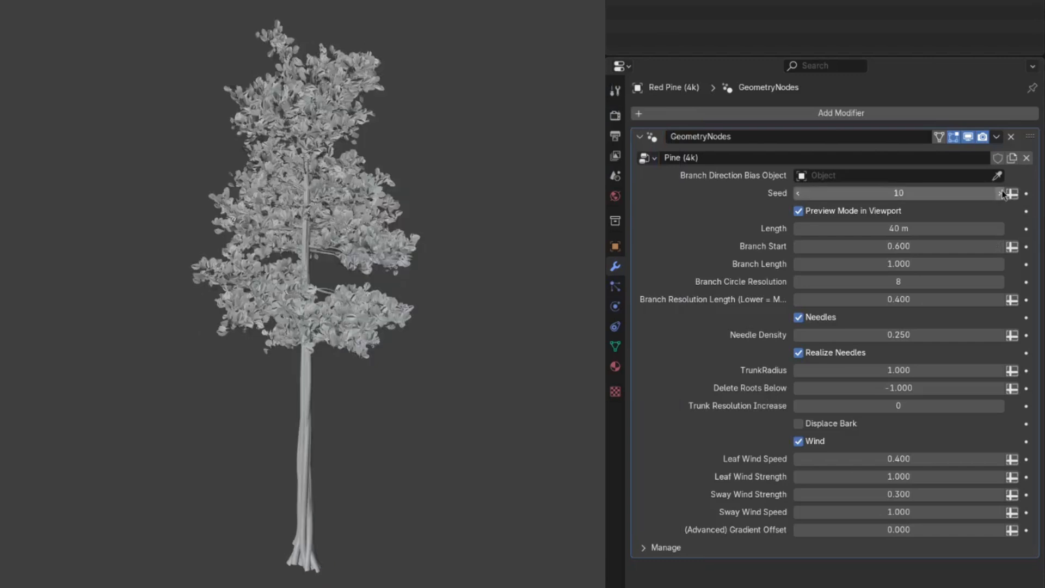
pyautogui.click(1002, 193)
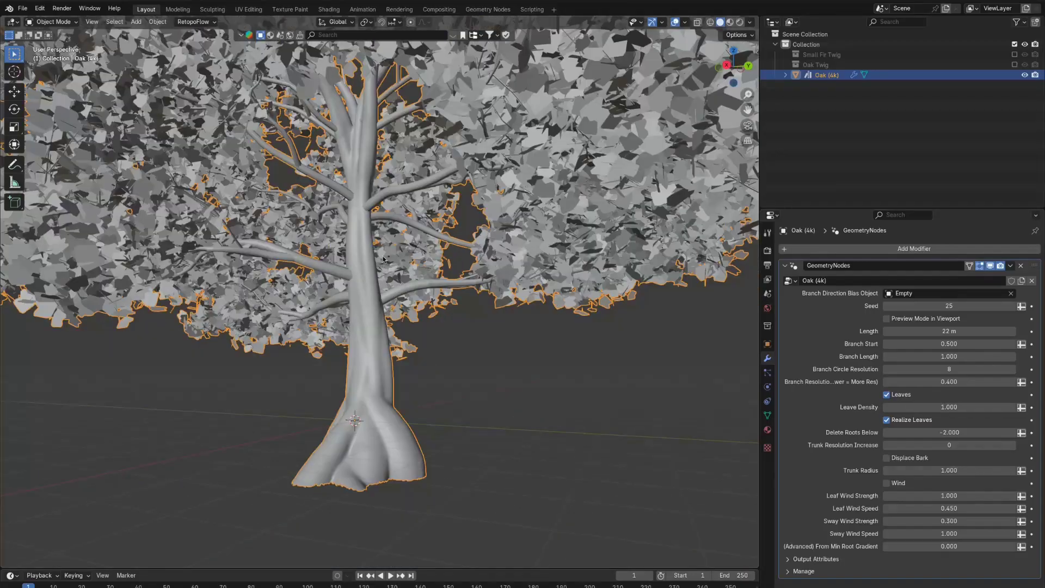
# Step: Inspect the oak's trunk and roots up close, and turn on its Preview Mode in Viewport
pyautogui.scroll(5, 383, 260)
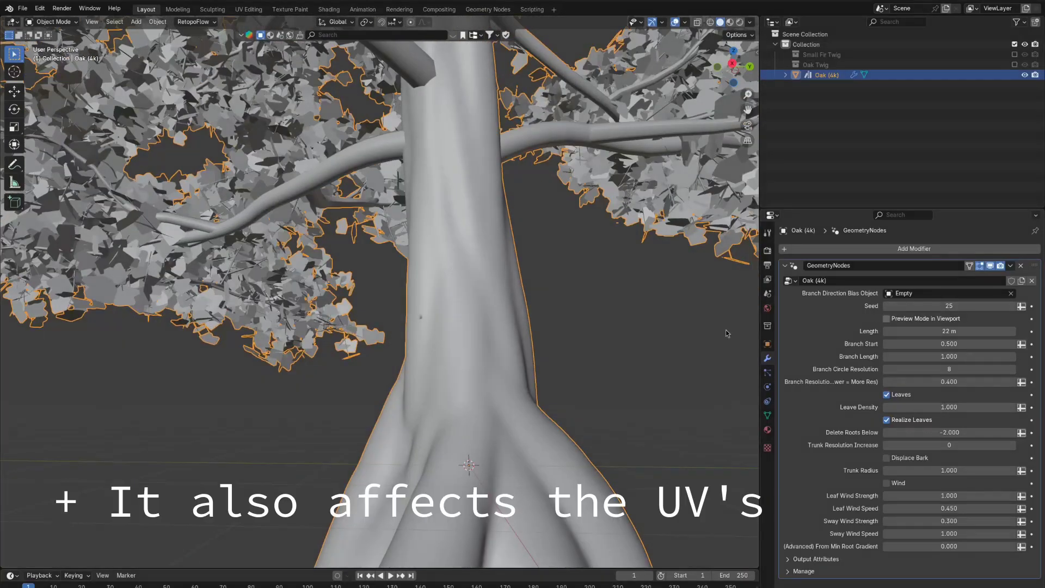
pyautogui.scroll(-6, 518, 364)
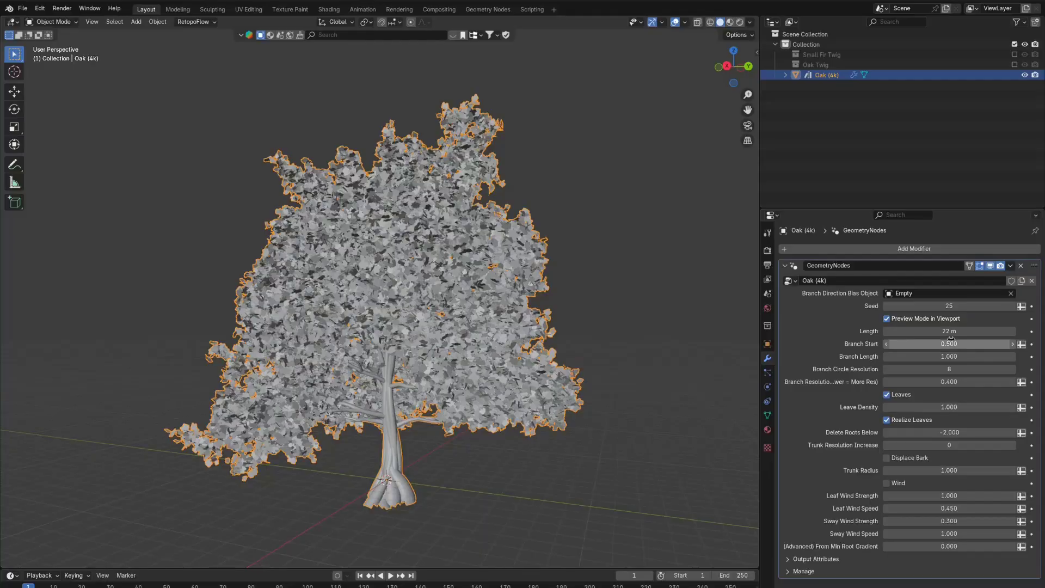
pyautogui.press('Return')
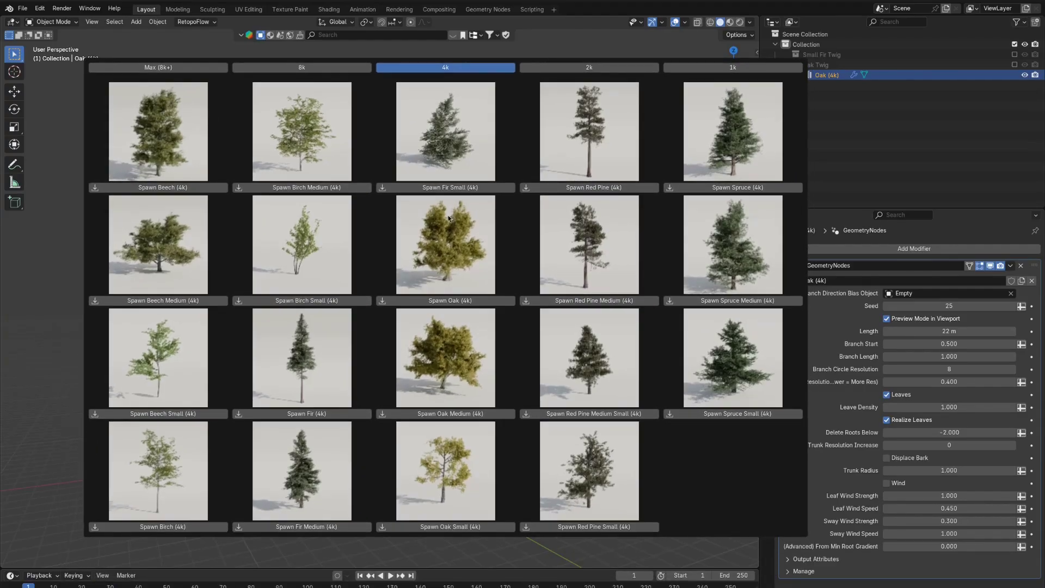
# Step: Try a Branch Start of 0.3 on the oak and undo the change
pyautogui.doubleClick(965, 343)
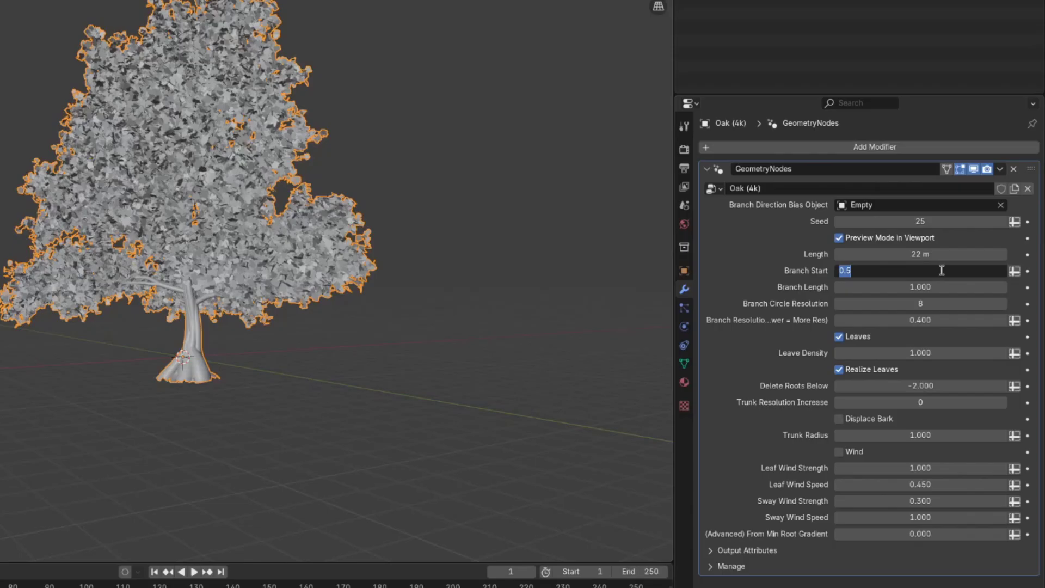
pyautogui.press('Return')
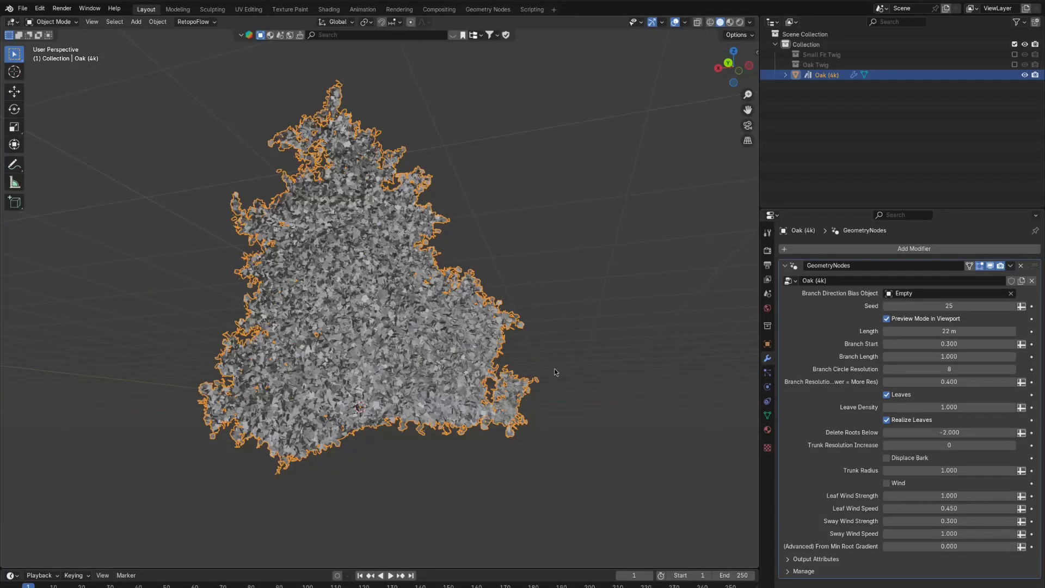
pyautogui.hotkey('ctrl', 'z')
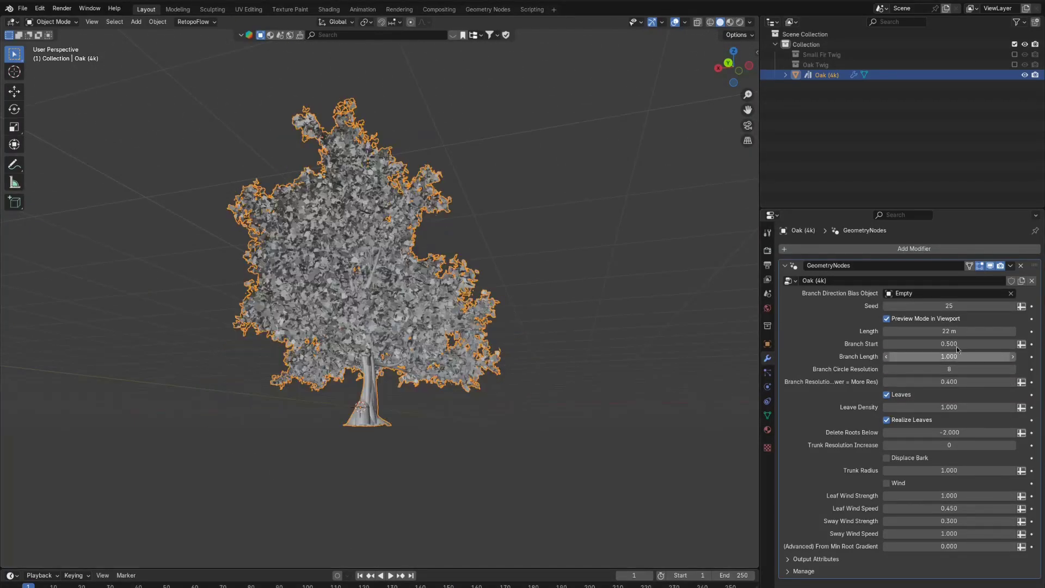
# Step: Try a Branch Length of 0.7 on the oak, inspect its crown, and restore the length to 1
pyautogui.write('.7')
pyautogui.press('Return')
pyautogui.moveTo(484, 326); pyautogui.dragTo(459, 331, button='middle')
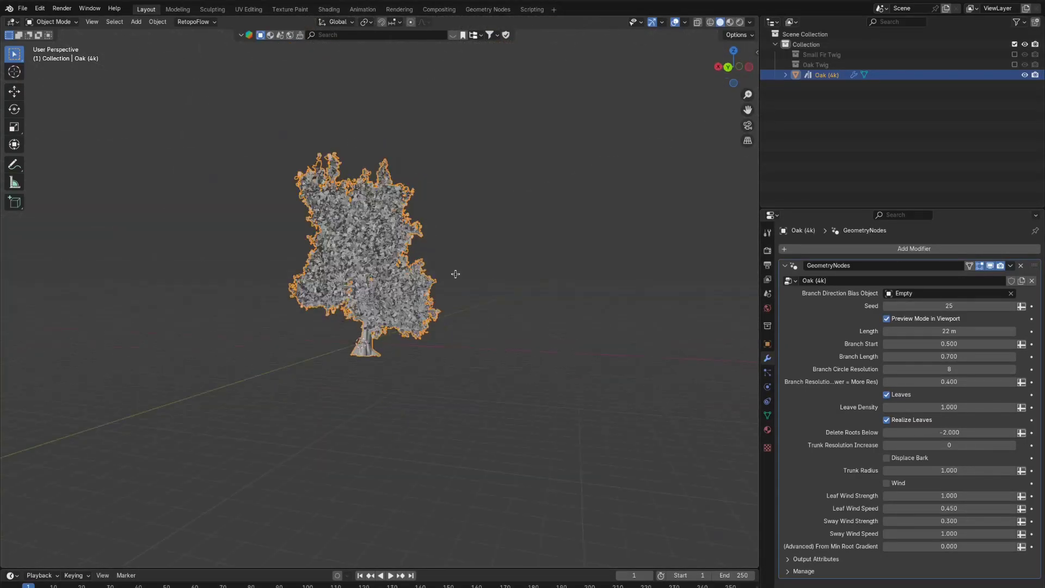
pyautogui.scroll(5, 531, 238)
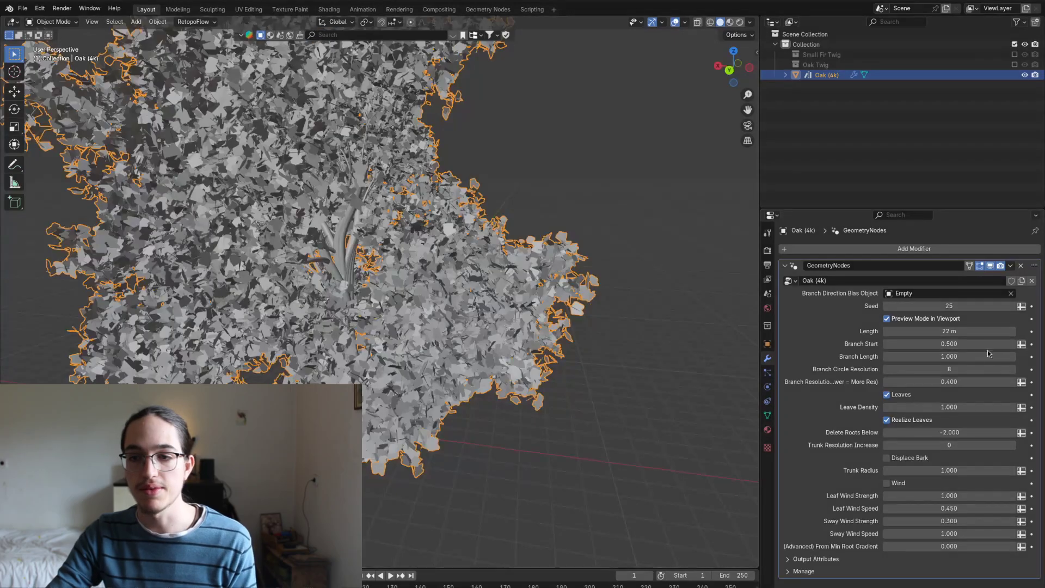
pyautogui.press('Return')
pyautogui.scroll(-5, 631, 384)
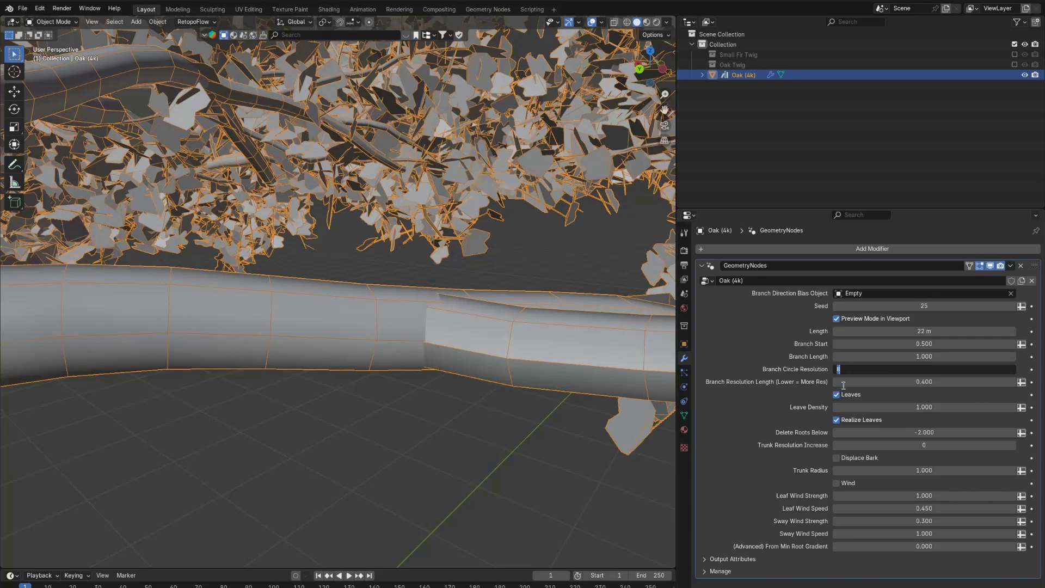
# Step: Try a Branch Circle Resolution of 4 and a Branch Resolution Length of 1 on the oak's branches
pyautogui.press('Return')
pyautogui.moveTo(574, 430); pyautogui.dragTo(374, 352, button='middle')
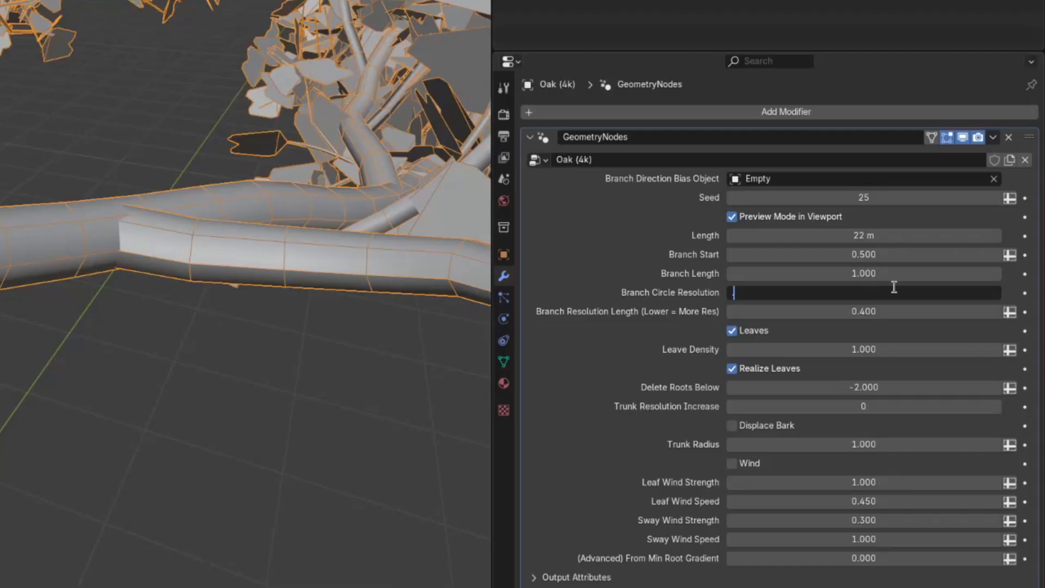
pyautogui.write('4')
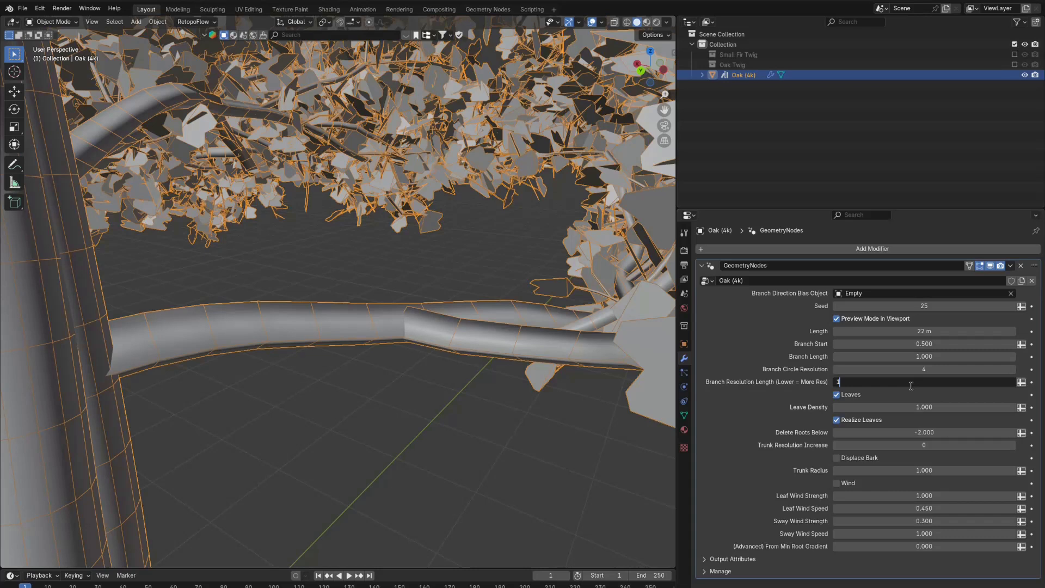
pyautogui.press('Return')
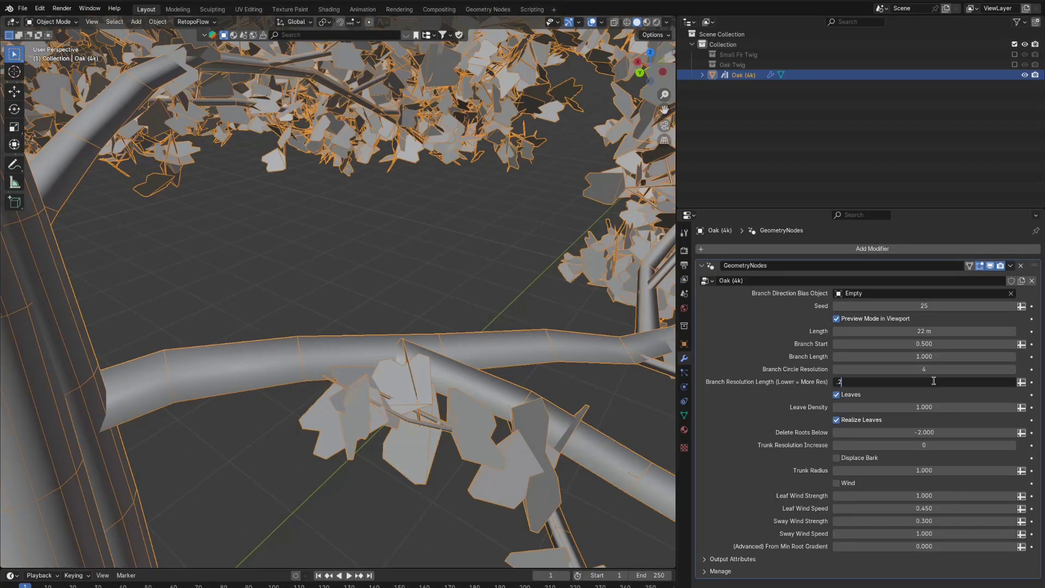
pyautogui.press('Escape')
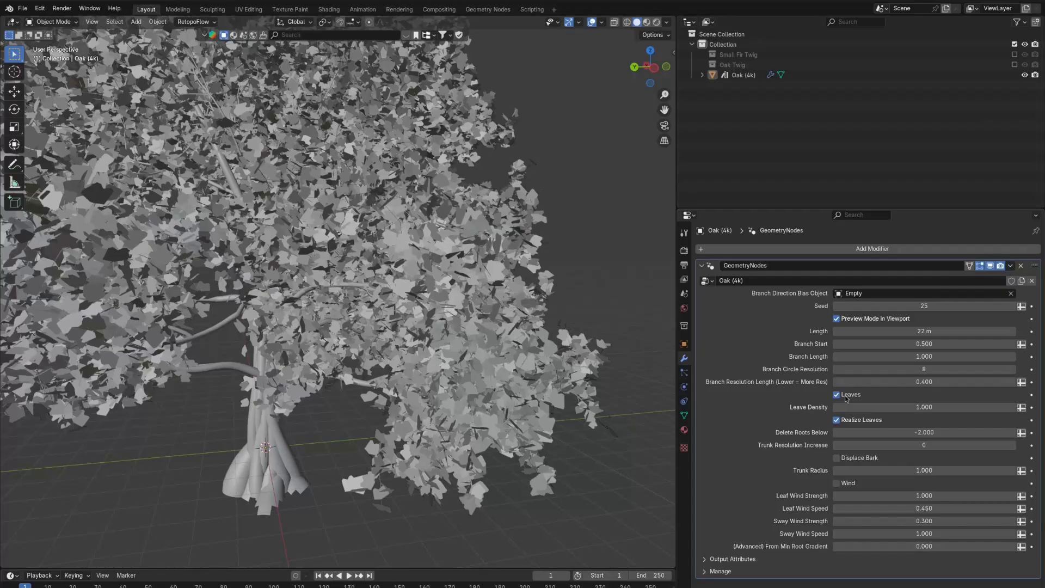
# Step: Try the oak without its leaves, undo that, and leave its Leave Density as it is
pyautogui.click(836, 394)
pyautogui.hotkey('ctrl', 'z')
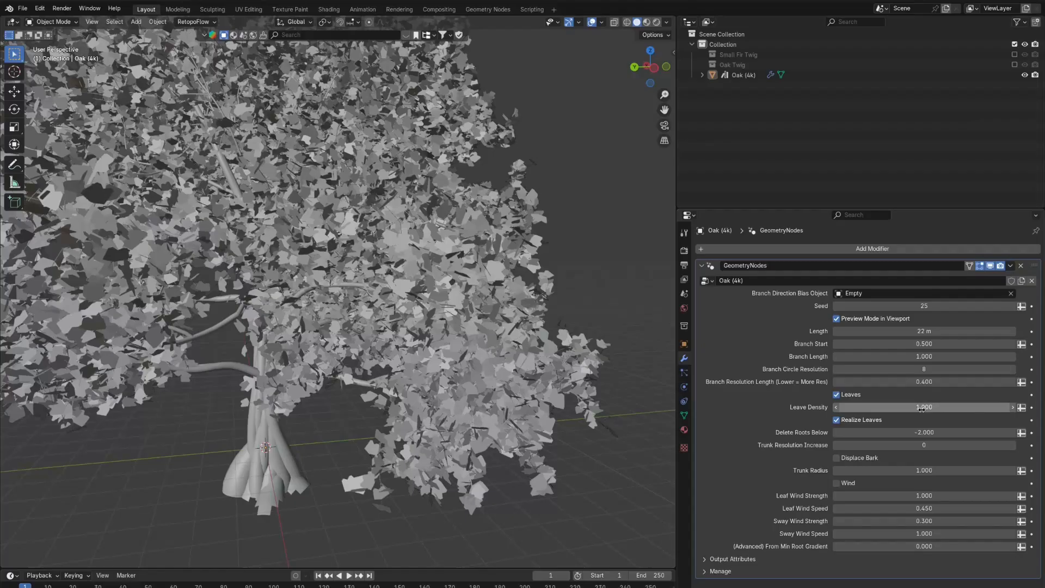
pyautogui.press('Escape')
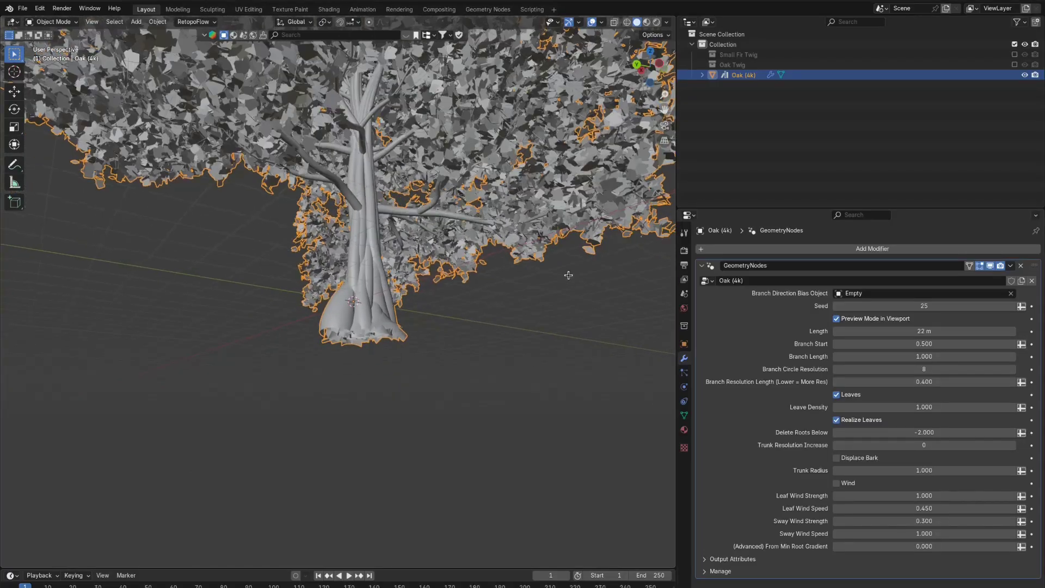
# Step: Try a Delete Roots Below value of -10 on the oak and look at its roots
pyautogui.moveTo(345, 257); pyautogui.dragTo(474, 251, button='middle')
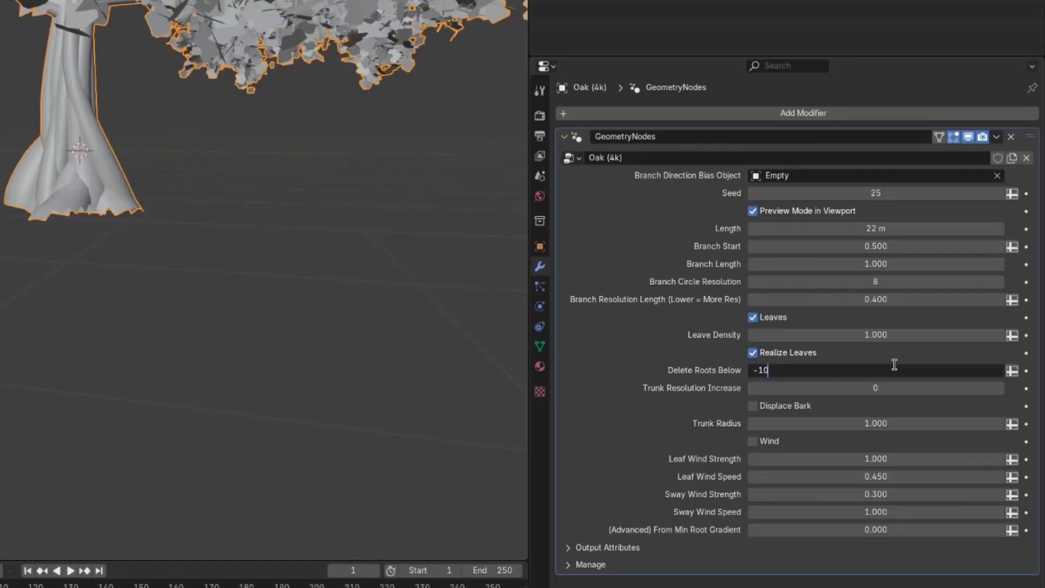
pyautogui.press('Return')
pyautogui.moveTo(436, 327); pyautogui.dragTo(460, 378, button='middle')
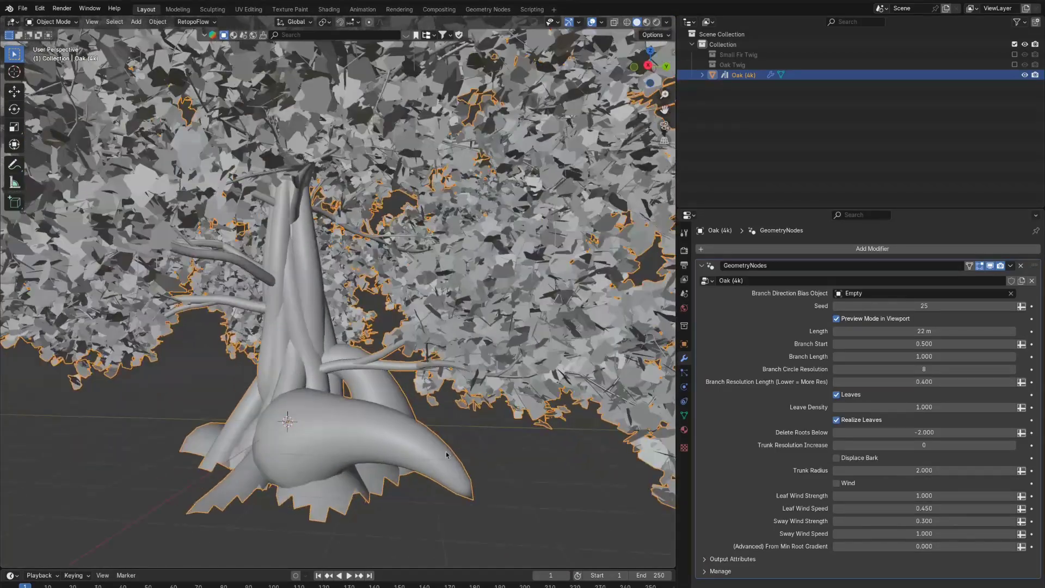
# Step: Try a Trunk Radius of 0.5 on the oak, and set its Leaf Wind Speed to 0.8 with Wind enabled
pyautogui.doubleClick(968, 470)
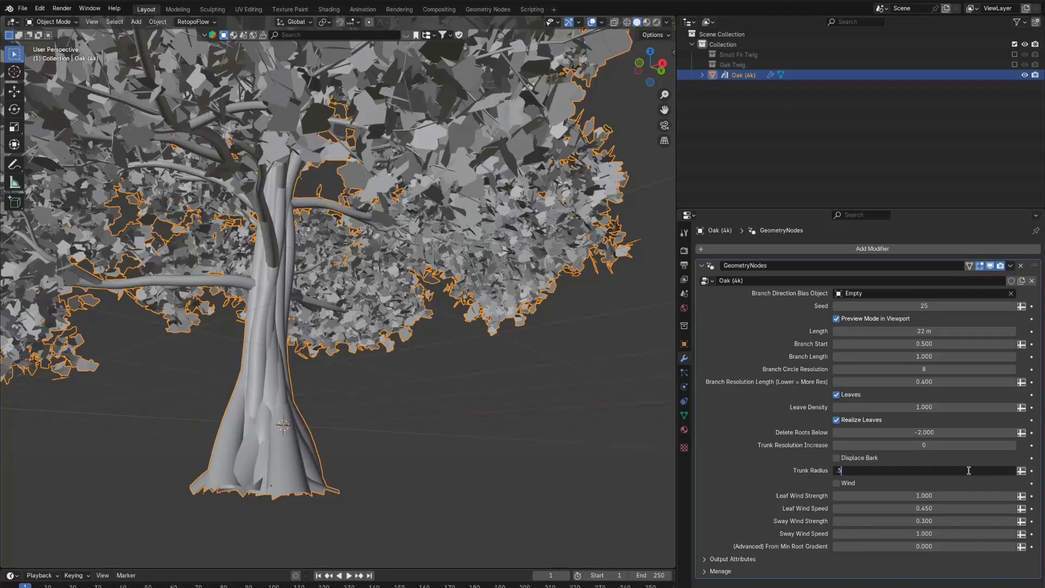
pyautogui.press('Return')
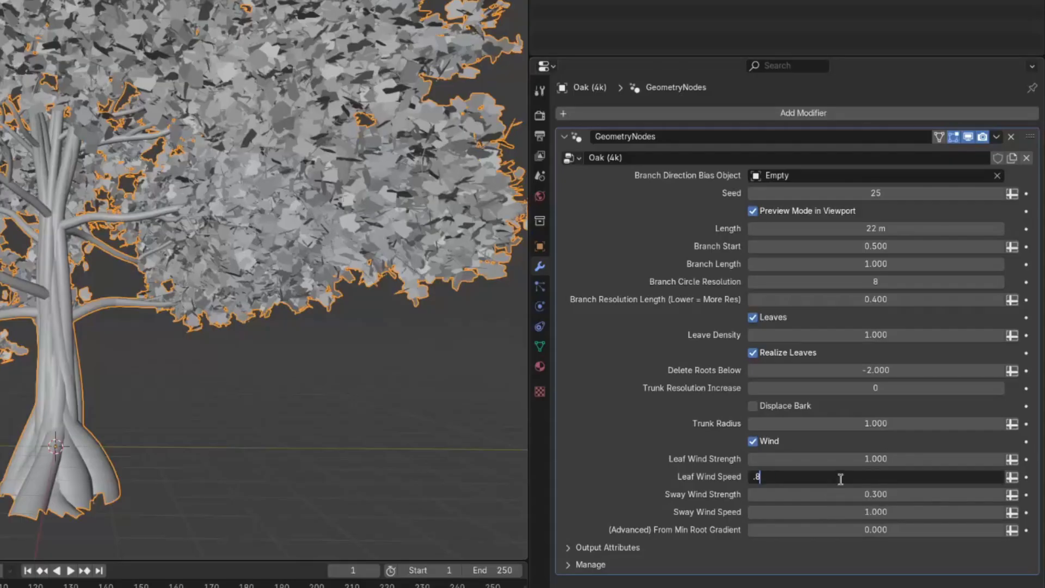
pyautogui.press('Return')
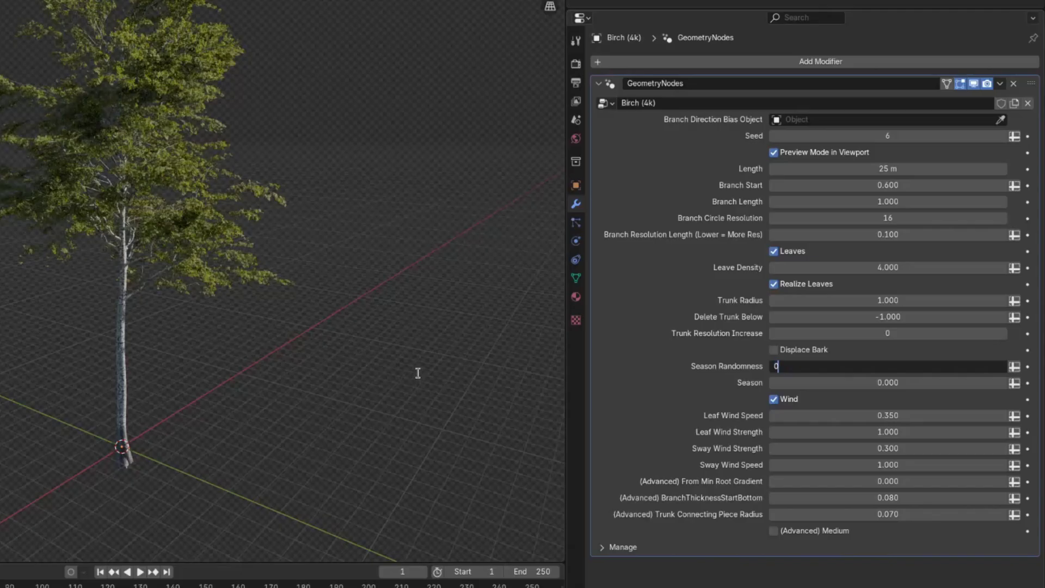
# Step: Set the birch's Season to 0 and its Season Randomness to 1
pyautogui.press('Return')
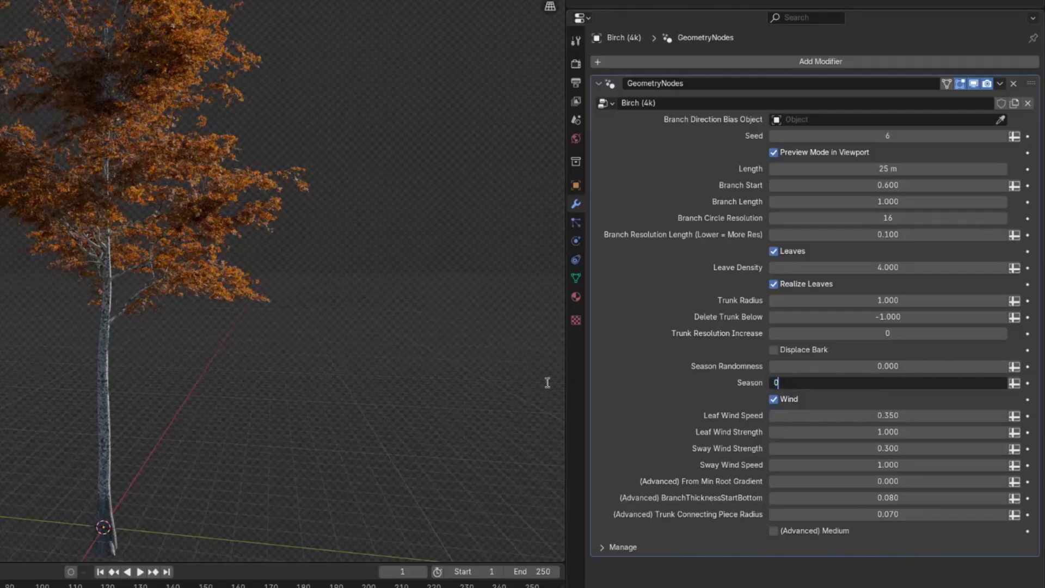
pyautogui.doubleClick(843, 371)
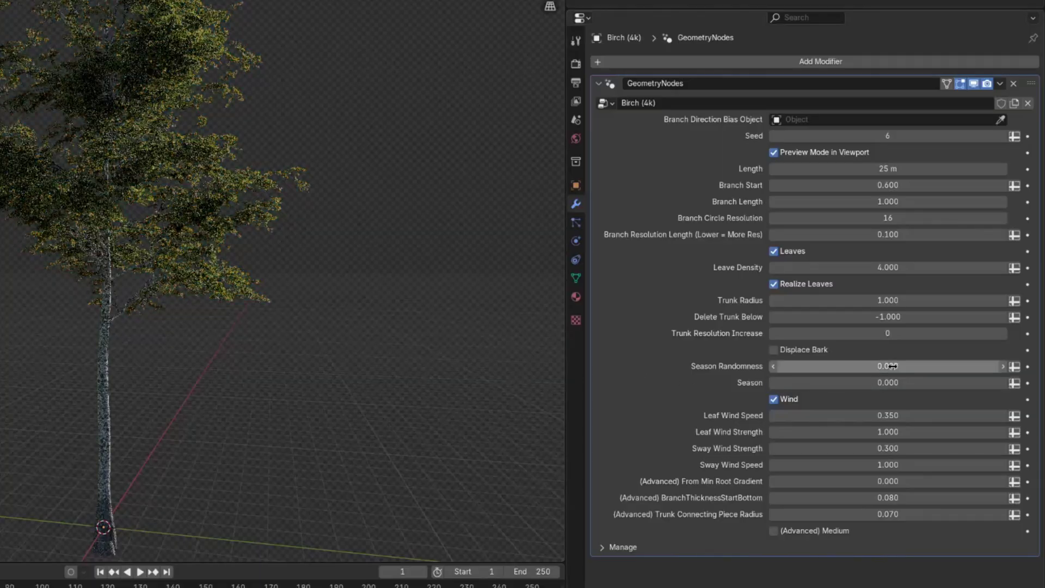
pyautogui.write('1')
pyautogui.press('Return')
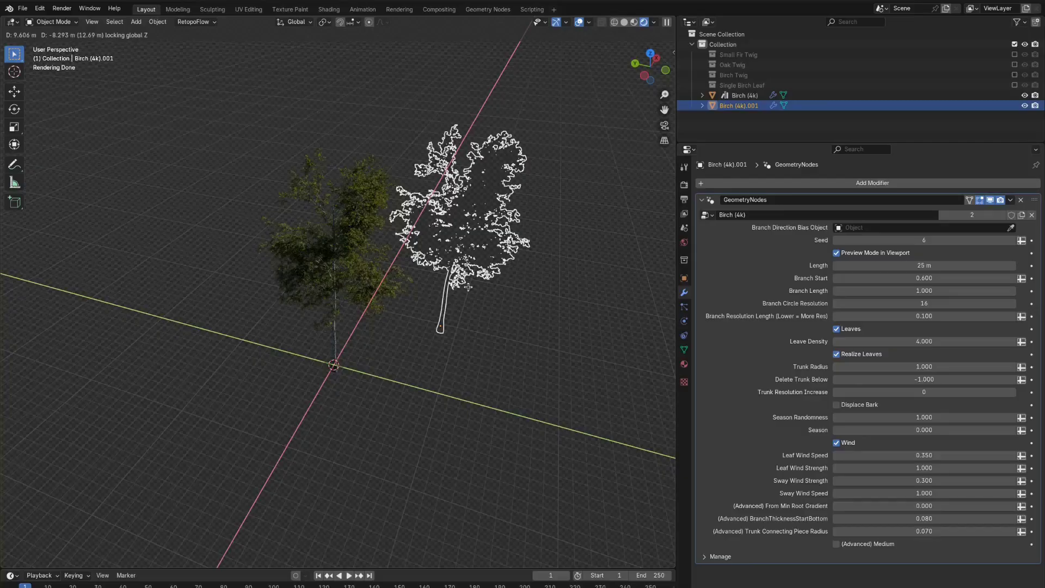
# Step: Place a duplicate of the birch on the ground plane, about 12.7 m from the original
pyautogui.click(485, 281)
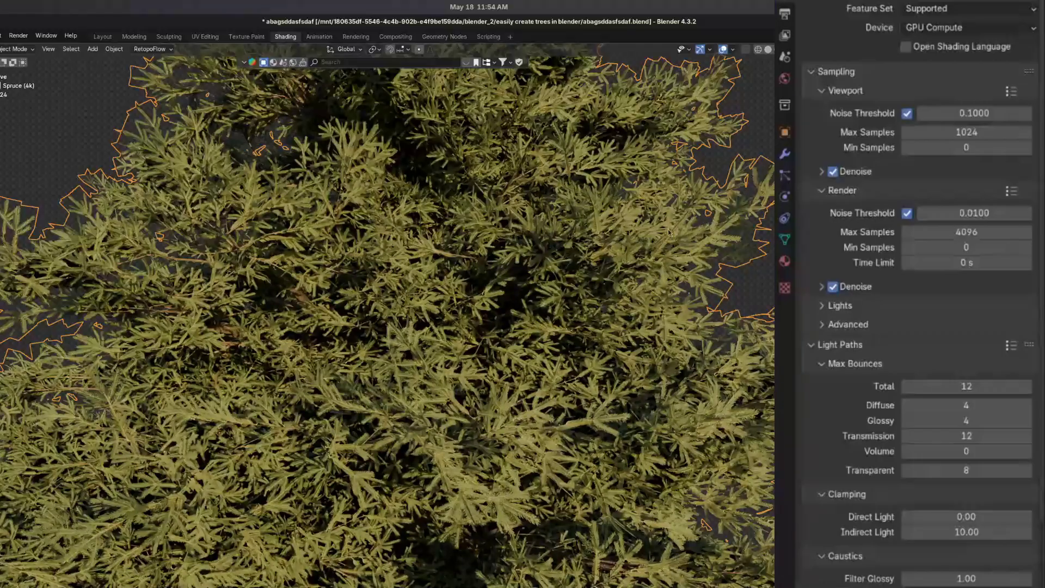
# Step: Set the maximum transparent light bounces to 16 in the Cycles render settings for the spruce scene
pyautogui.click(979, 469)
pyautogui.write('1')
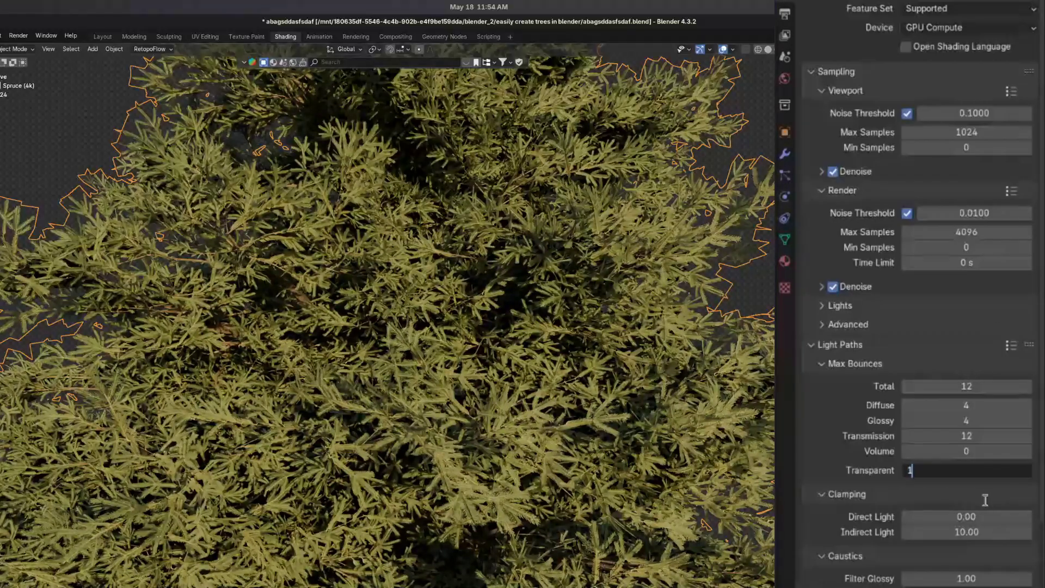
pyautogui.write('6')
pyautogui.press('Return')
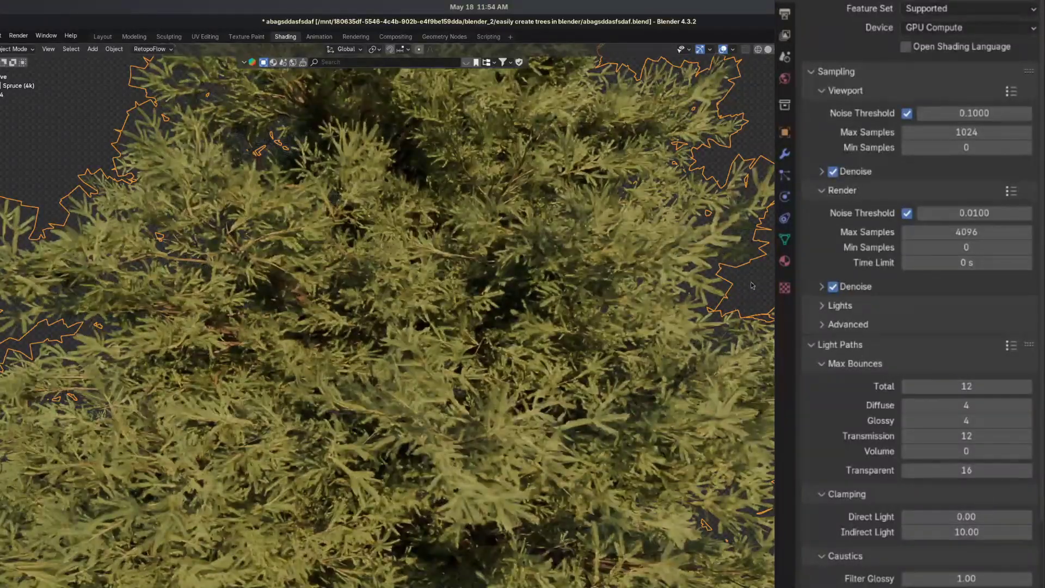